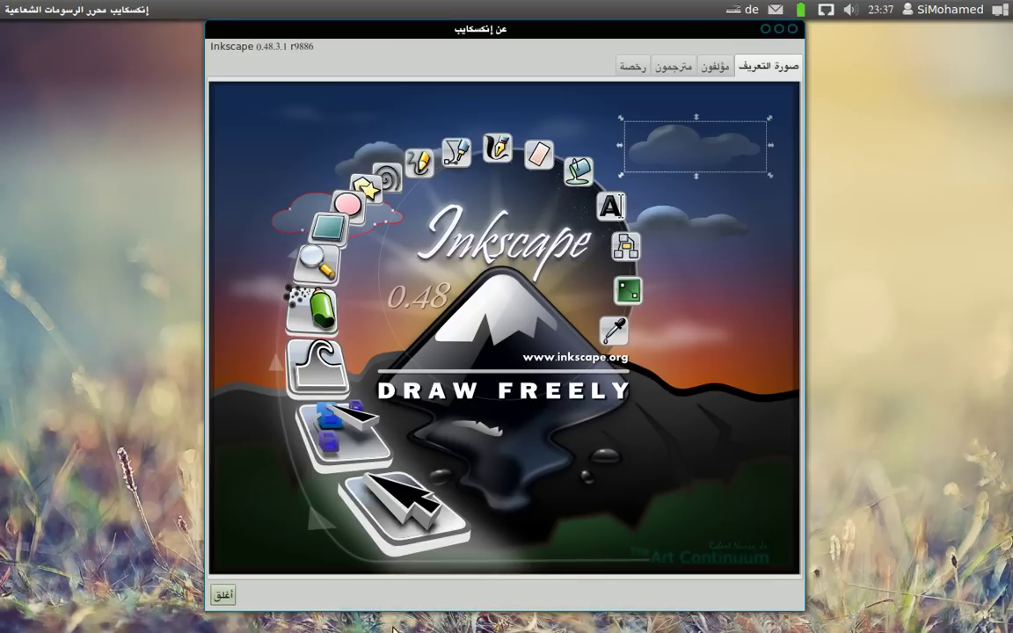
- Launch Ubuntu Software Center from the dock to check the installed Inkscape 0.48.3.1
click(382, 605)
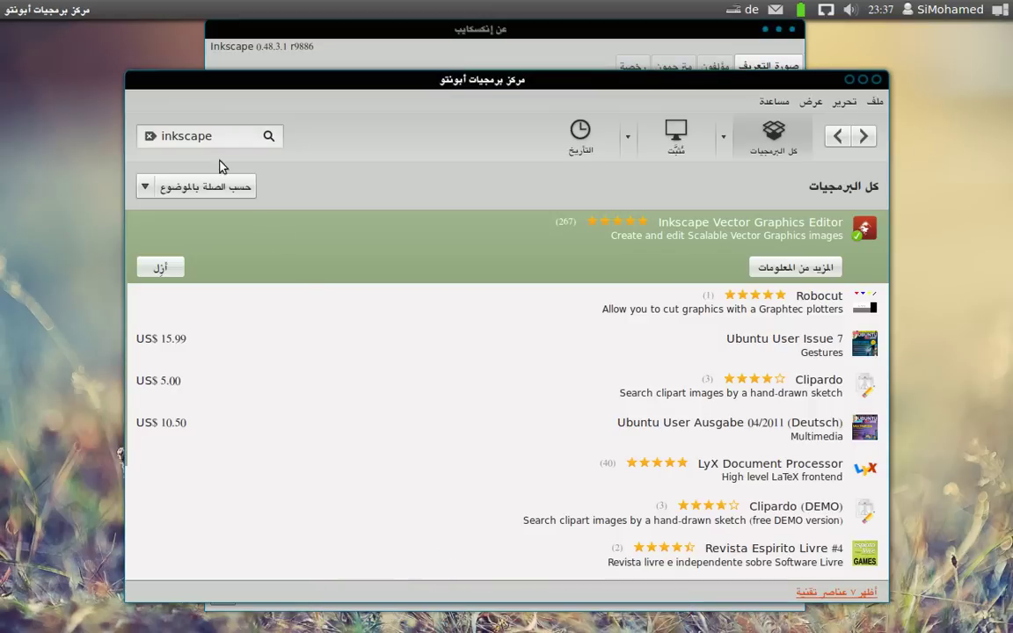
- Review the Inkscape package's More Info page, screenshot and reviews, then close Software Center
double_click(232, 144)
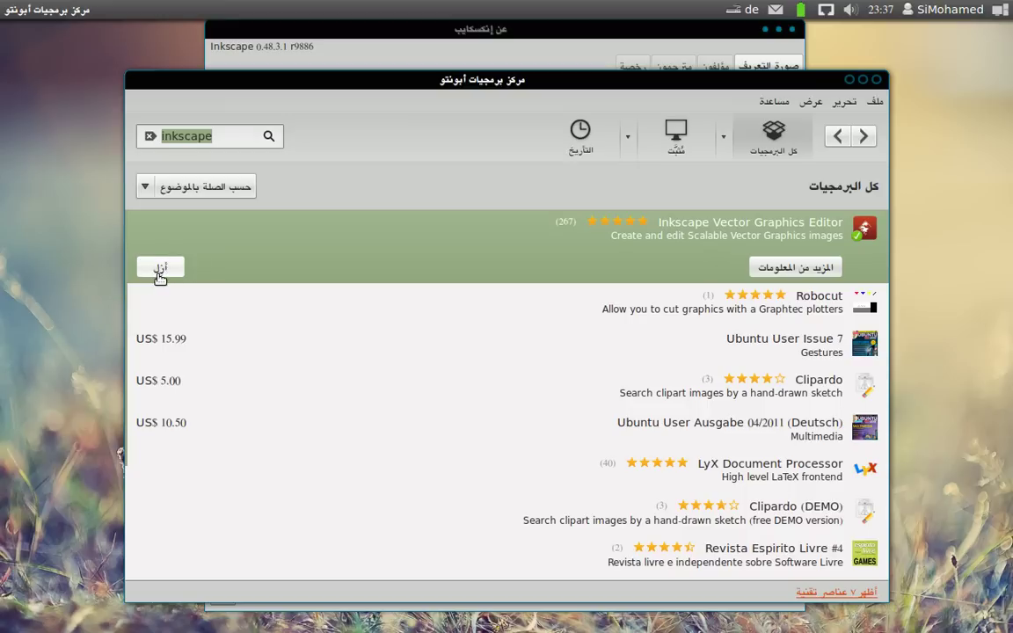
click(798, 268)
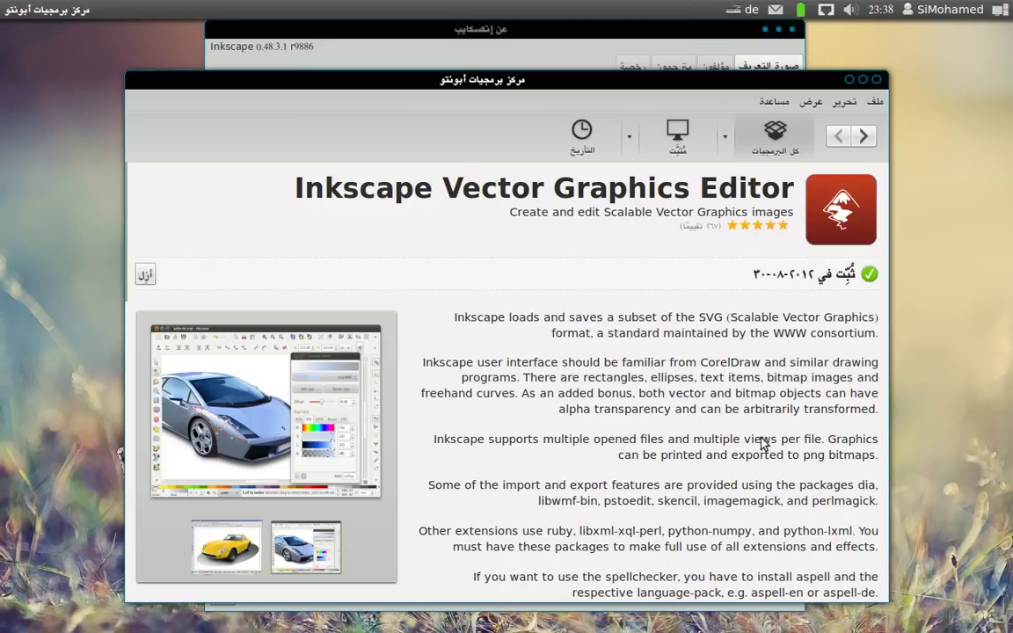
click(251, 347)
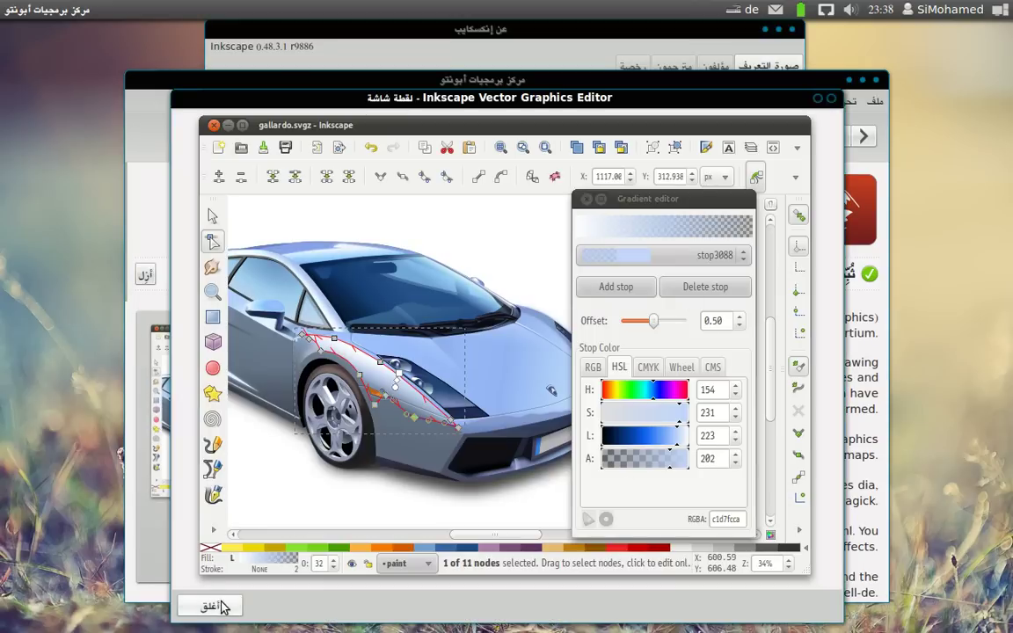
click(215, 606)
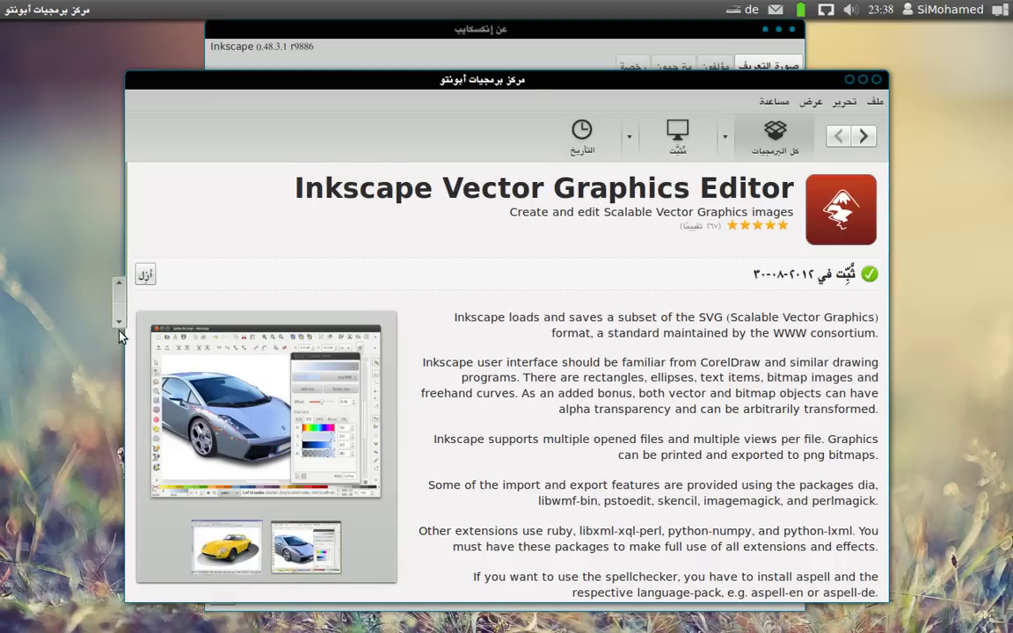
drag(123, 299, 123, 576)
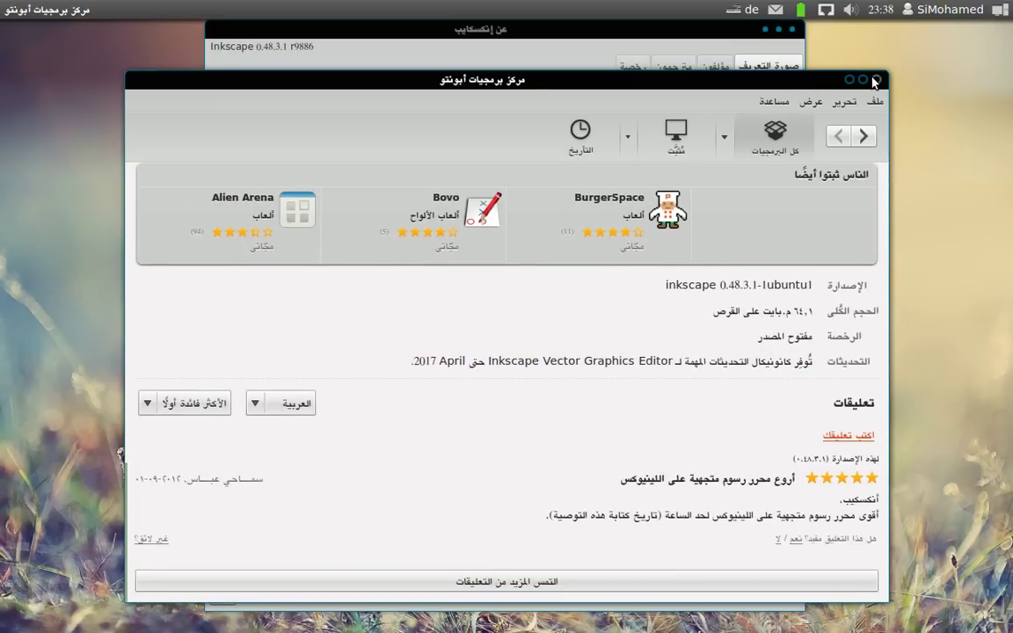
click(876, 79)
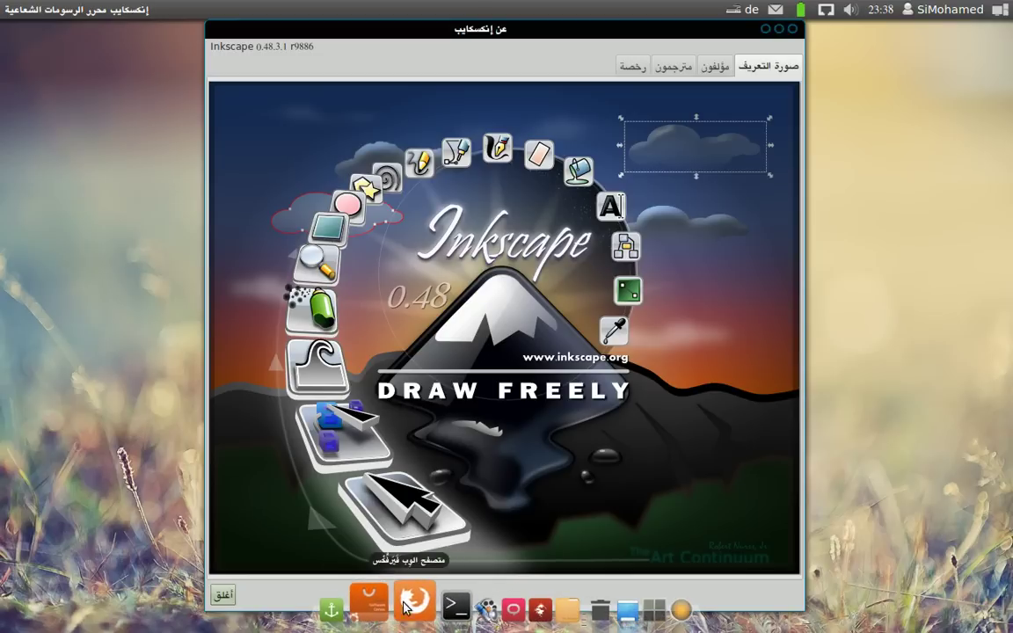
- Show the inkscape.org Download page in Firefox, then the Downloads folder in Files
click(407, 606)
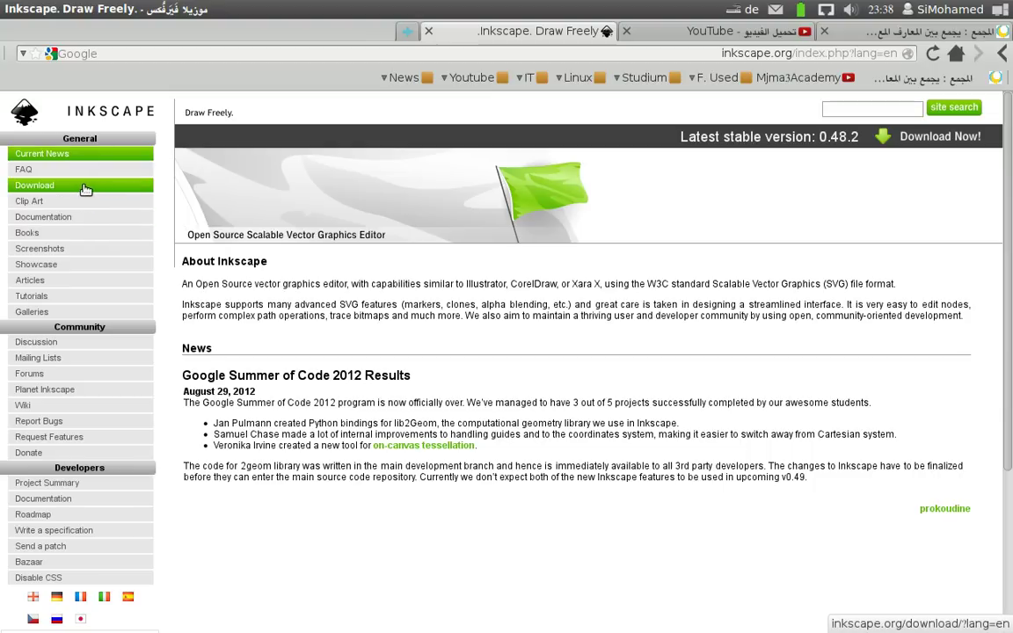
click(80, 193)
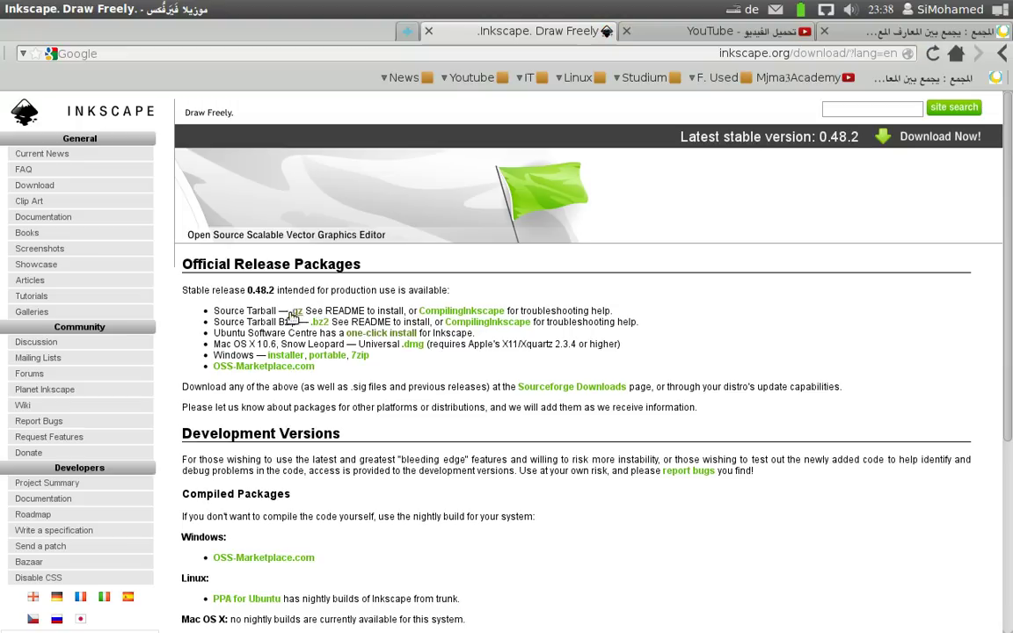
mouse_move(520, 609)
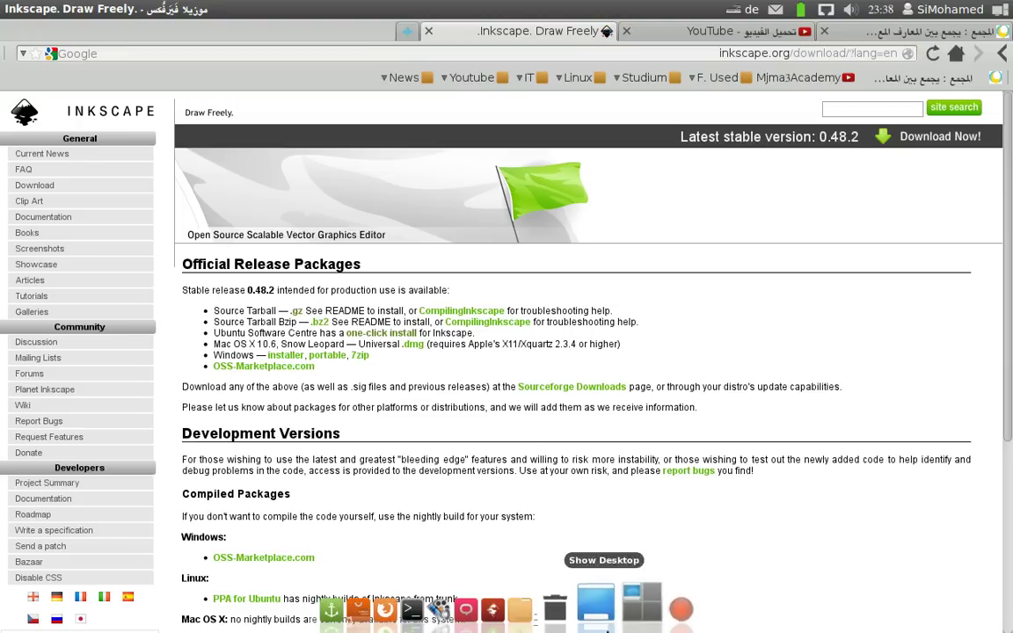
click(545, 605)
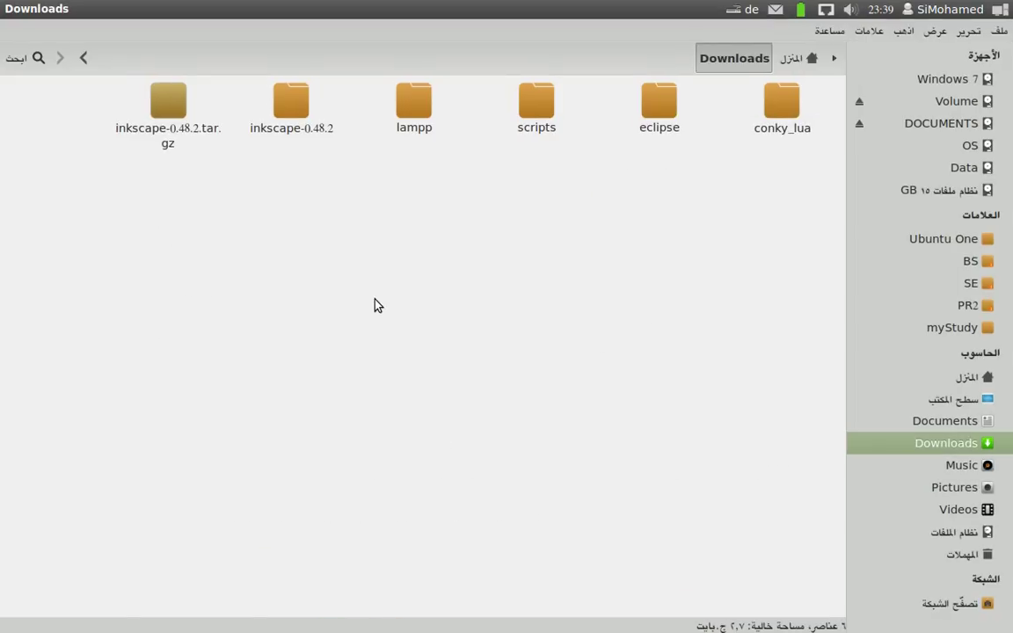
- Open the inkscape-0.48.2 folder, select README, then return to the Firefox download page
click(166, 127)
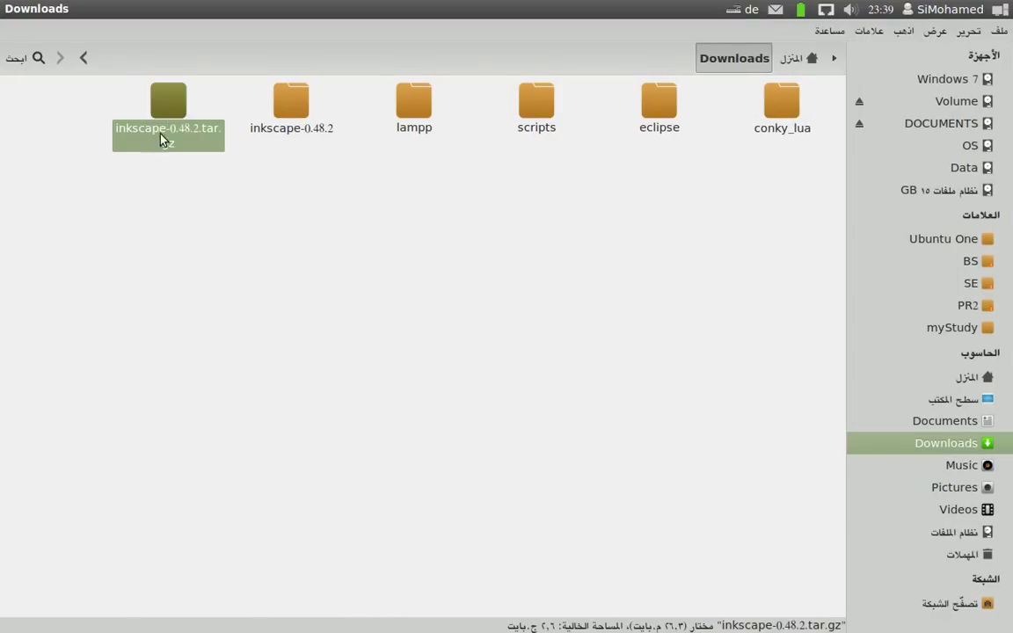
click(293, 104)
double_click(296, 106)
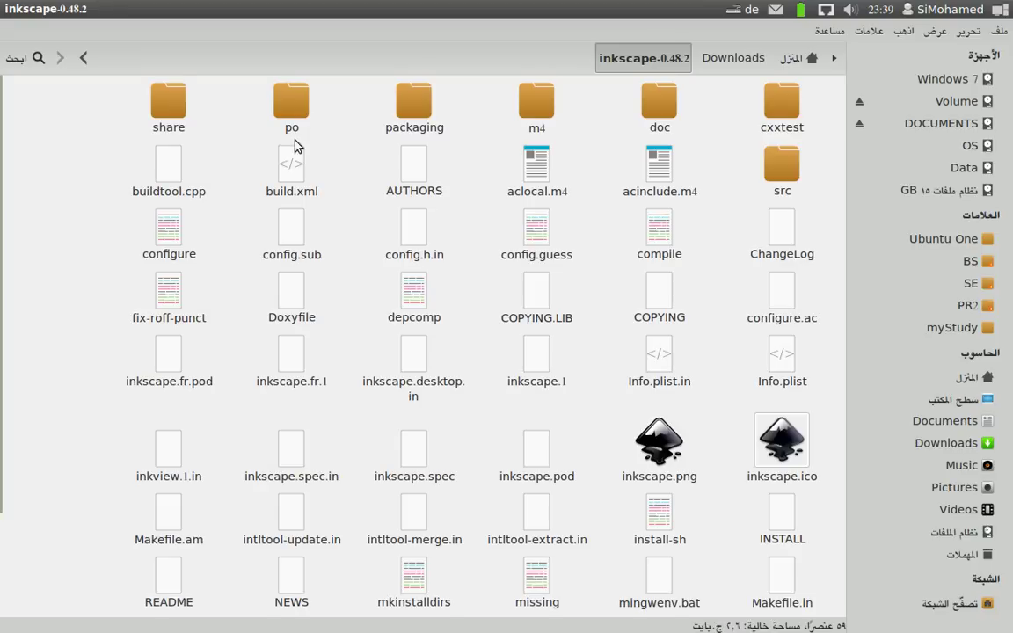
click(168, 581)
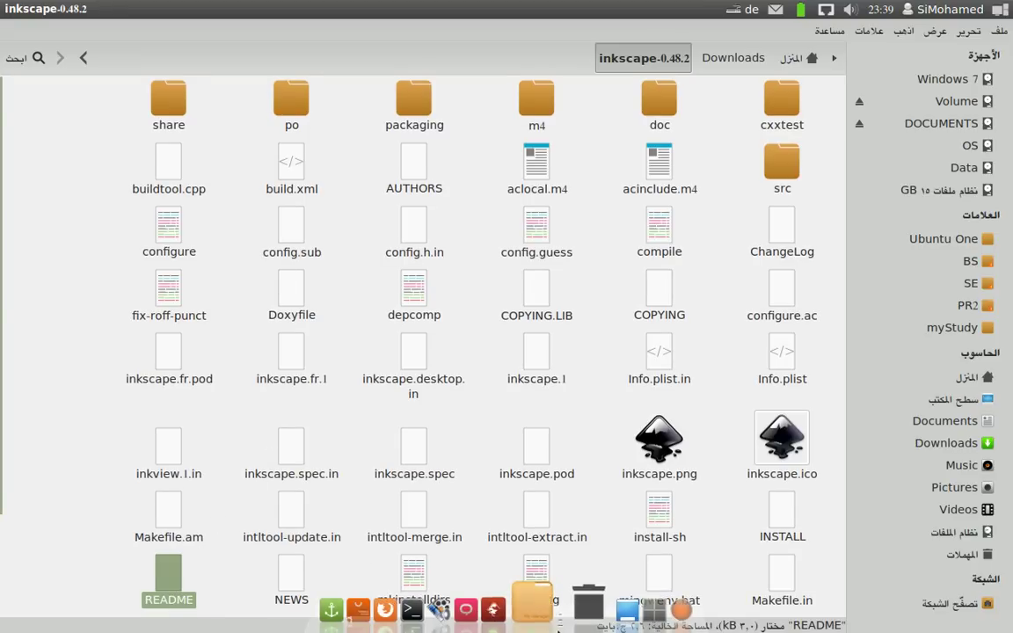
mouse_move(412, 604)
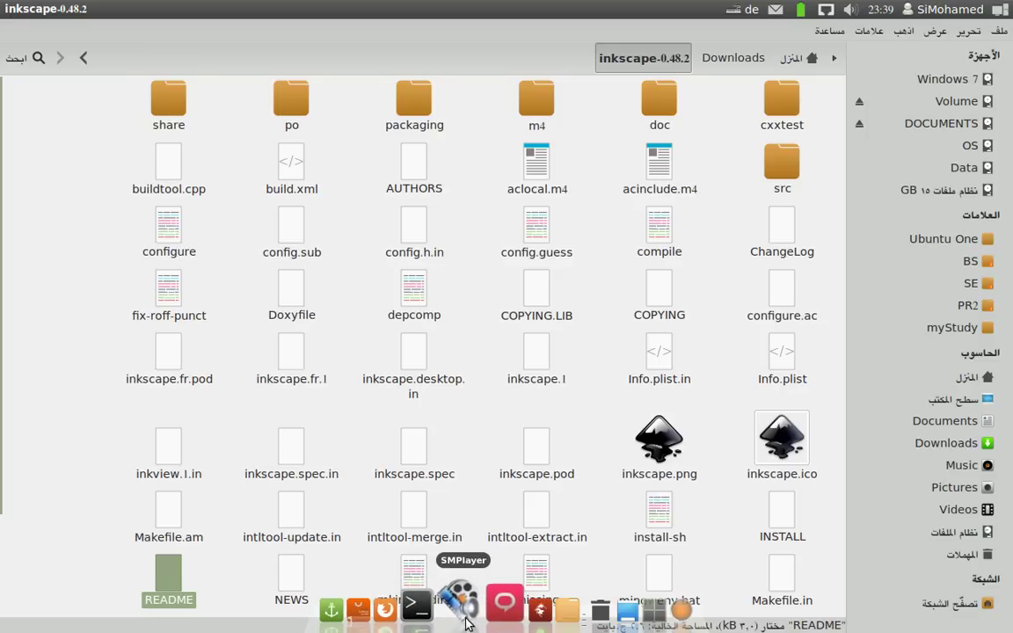
mouse_move(413, 626)
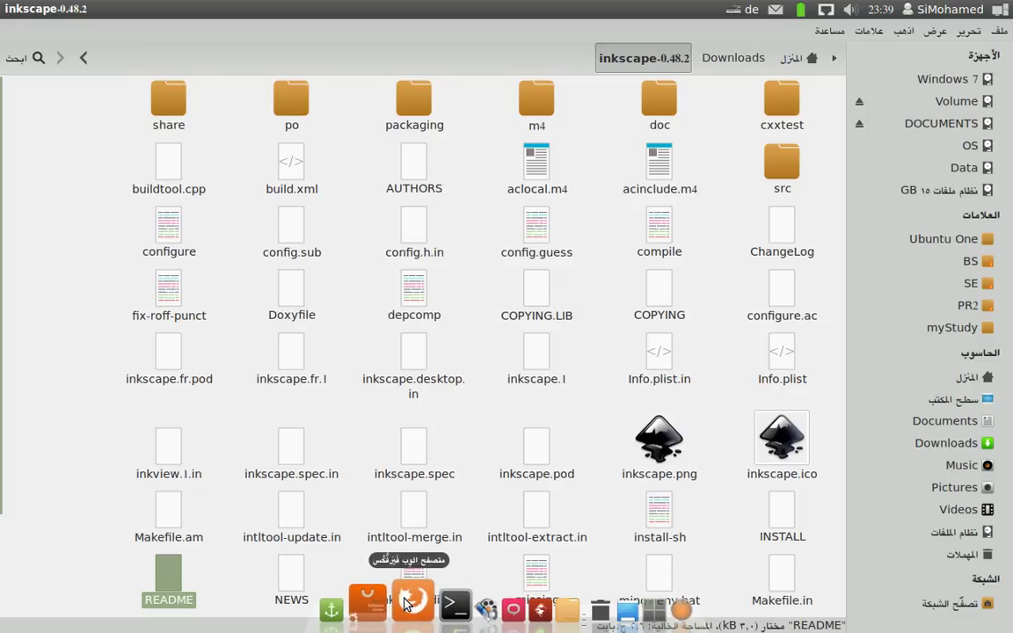
click(409, 600)
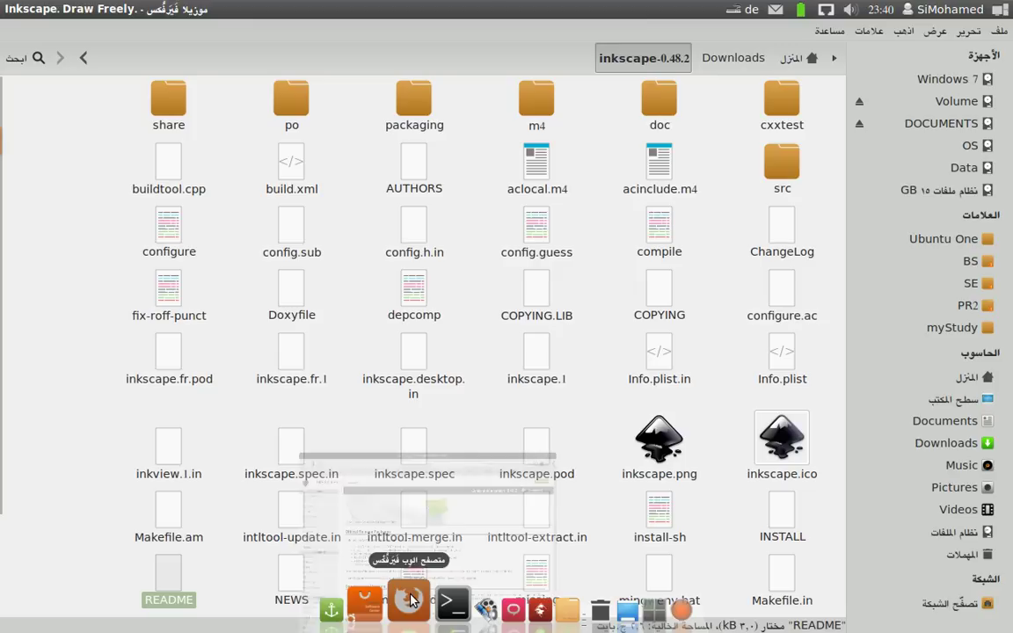
- Minimize Files and the terminal and close Inkscape's About window
click(409, 601)
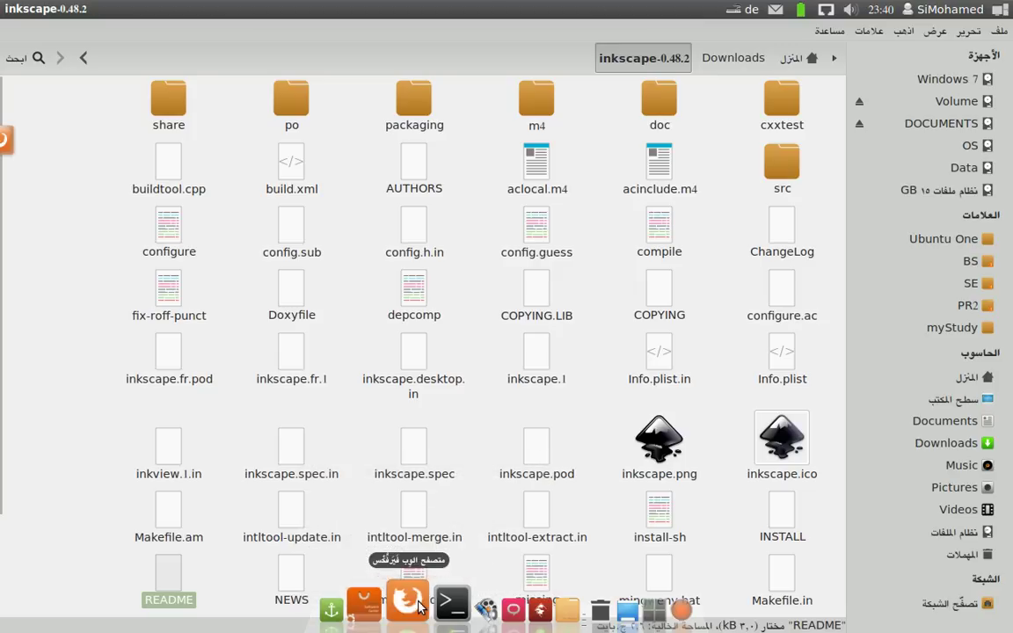
click(541, 602)
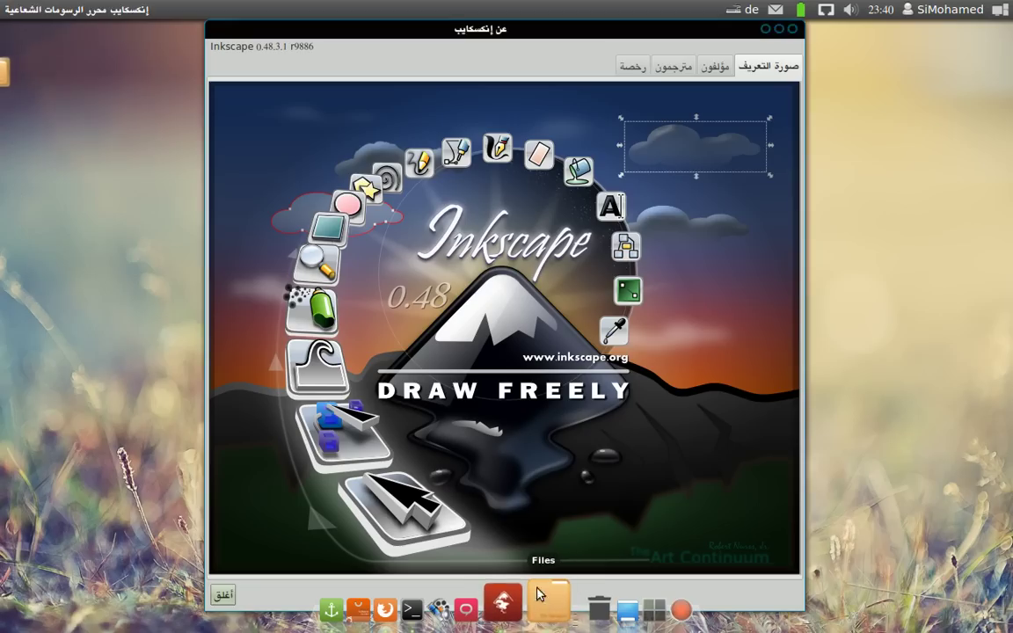
click(224, 595)
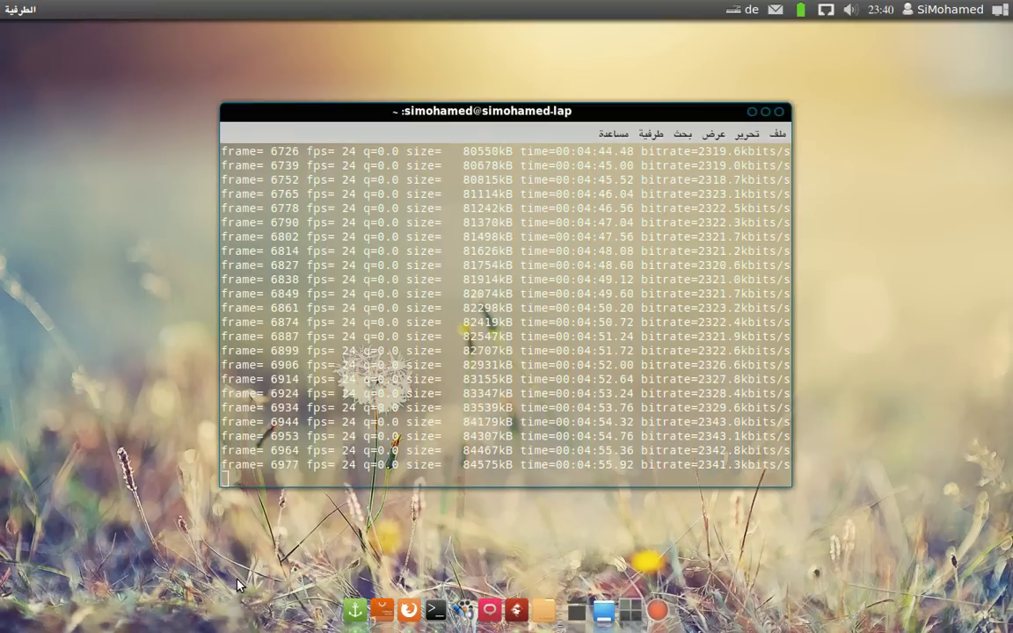
click(766, 111)
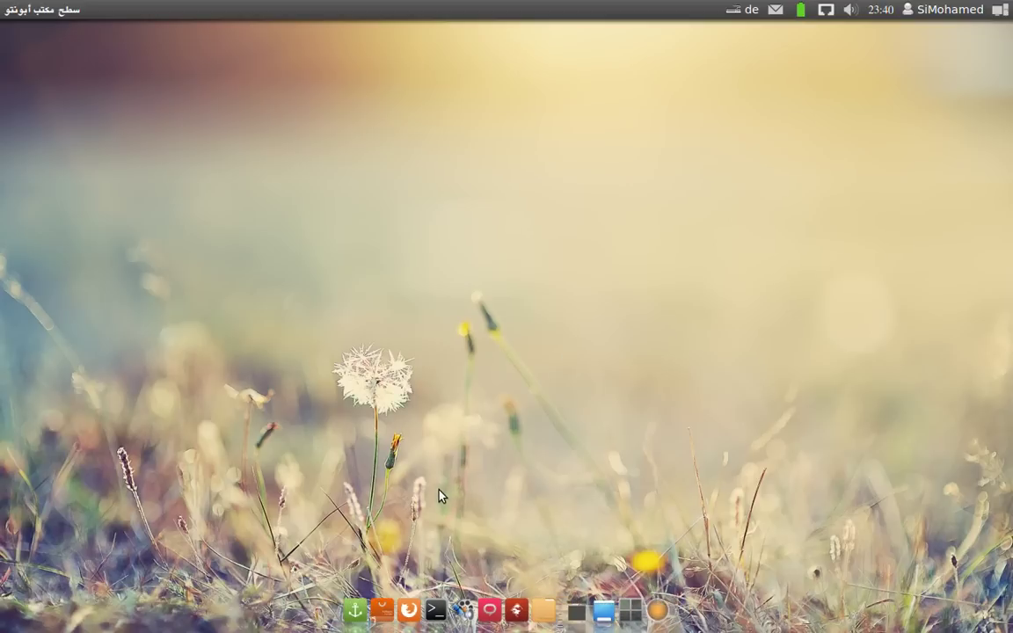
- Search the Dash for 'إنكس' to find Inkscape, then close the Dash
key(super)
text(إنكس)
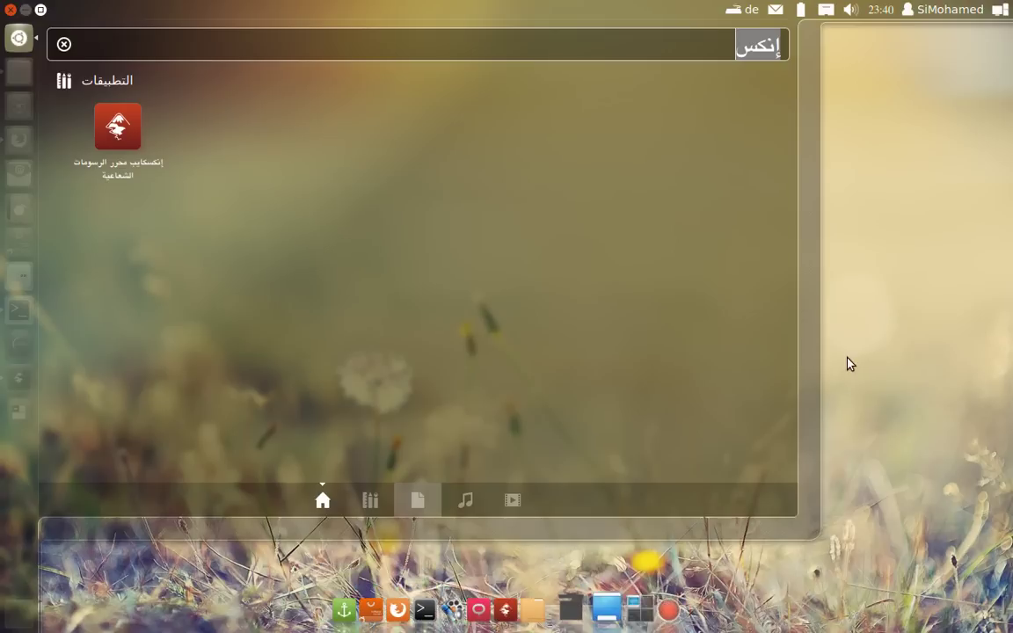
click(880, 359)
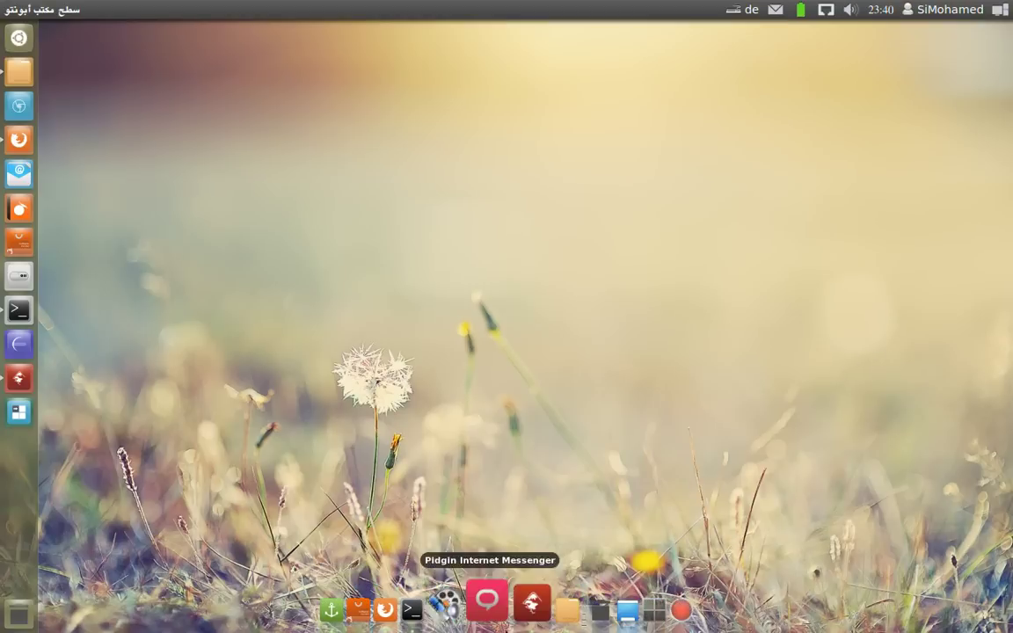
- Start Inkscape with mjma3-logo.svg and browse the Edit and View menus
click(517, 601)
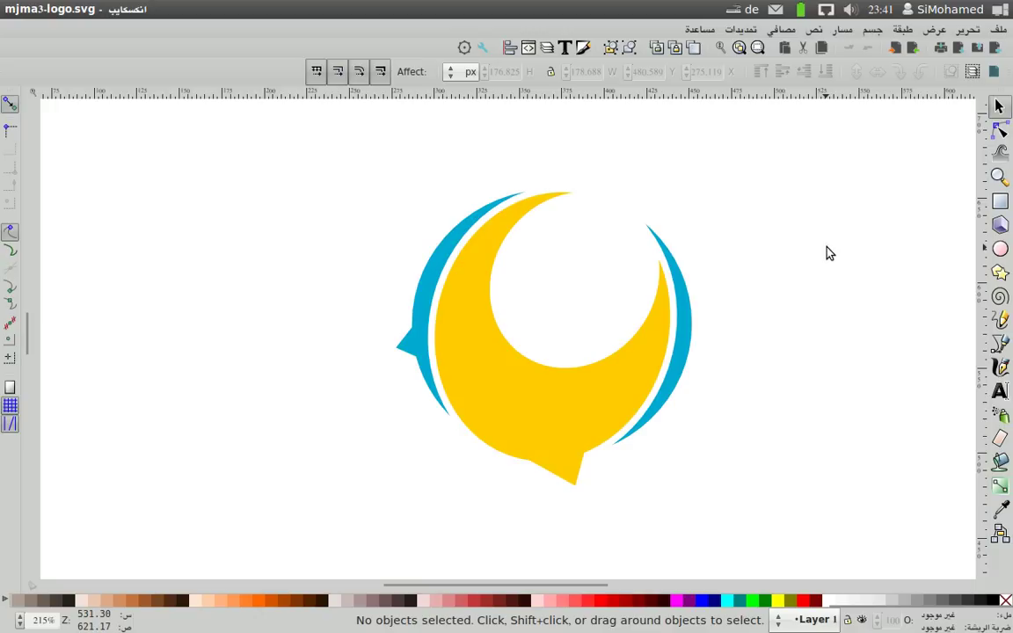
click(967, 29)
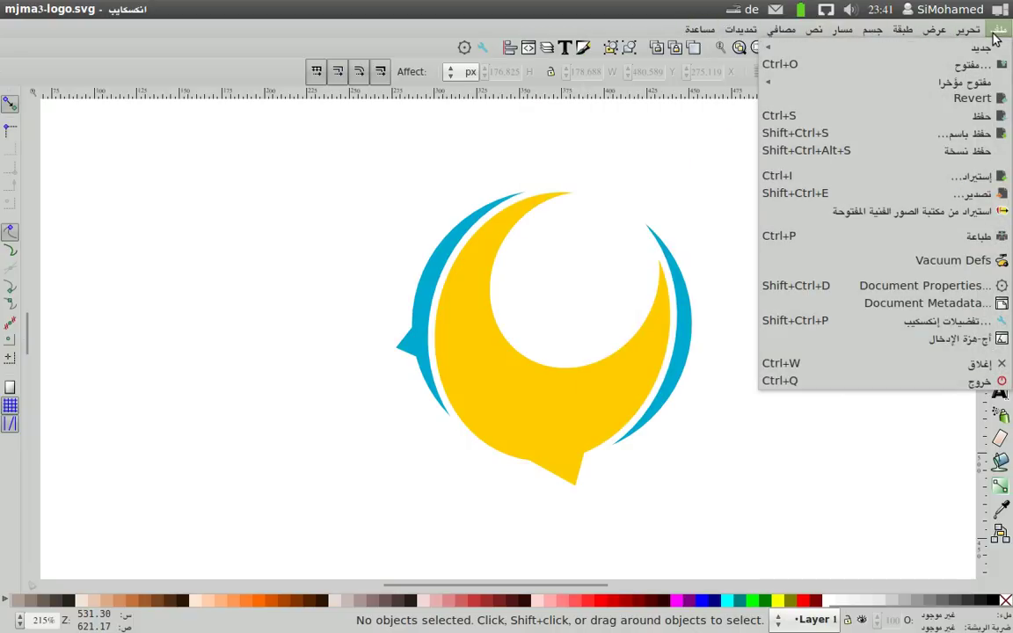
- Close the open menu and show the File (ملف) menu with Inkscape Preferences
click(719, 160)
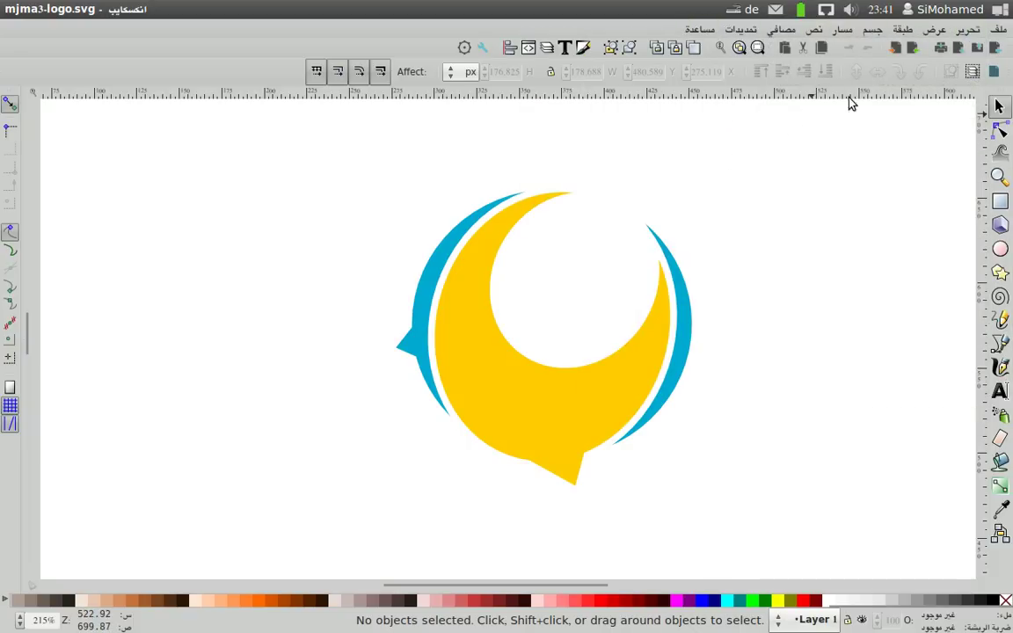
click(997, 31)
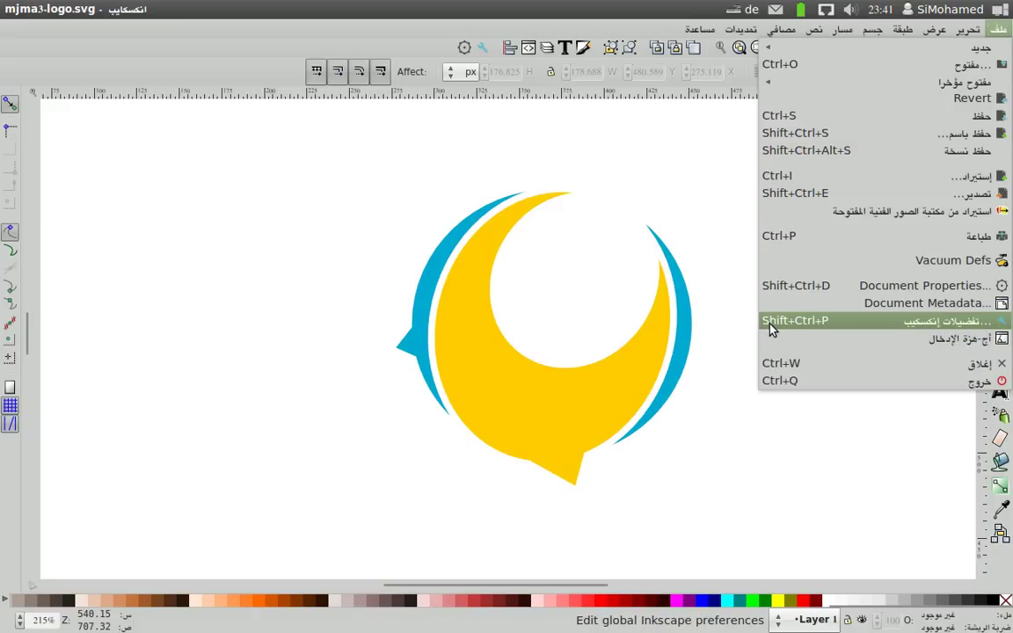
click(850, 327)
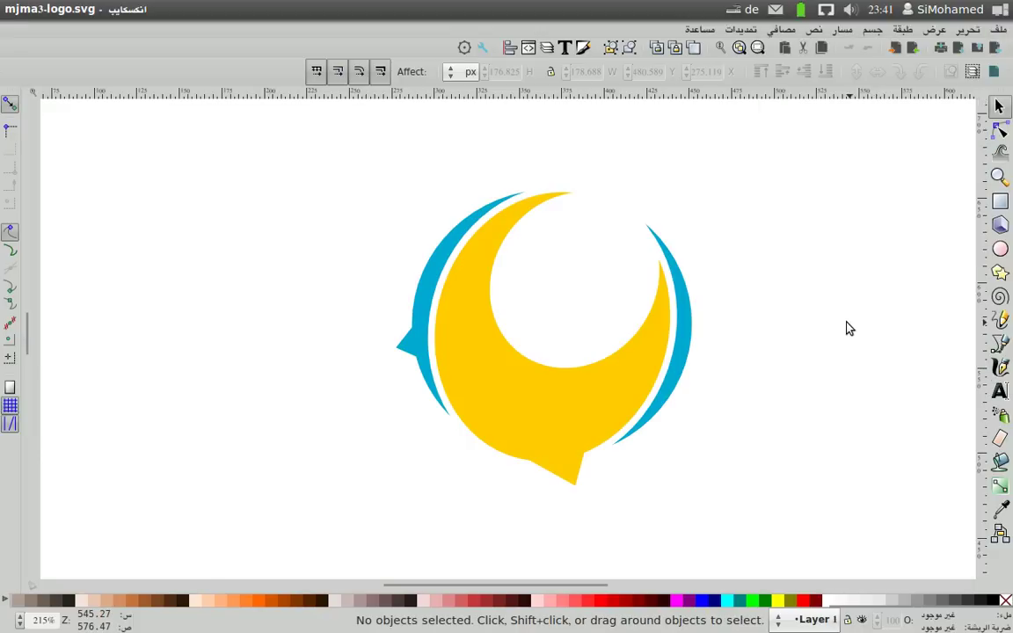
drag(904, 31, 733, 47)
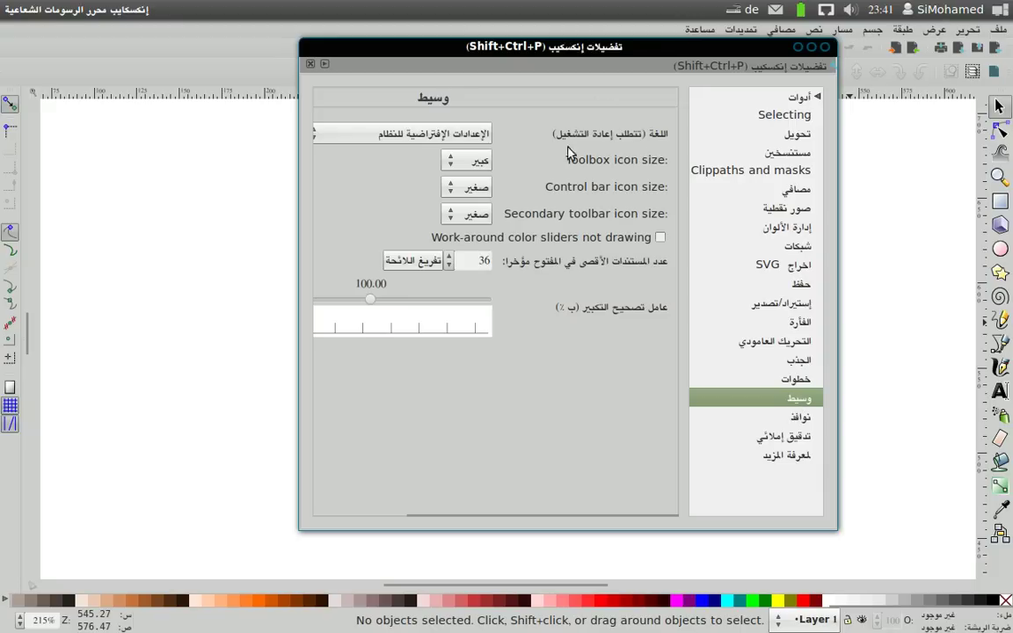
click(472, 136)
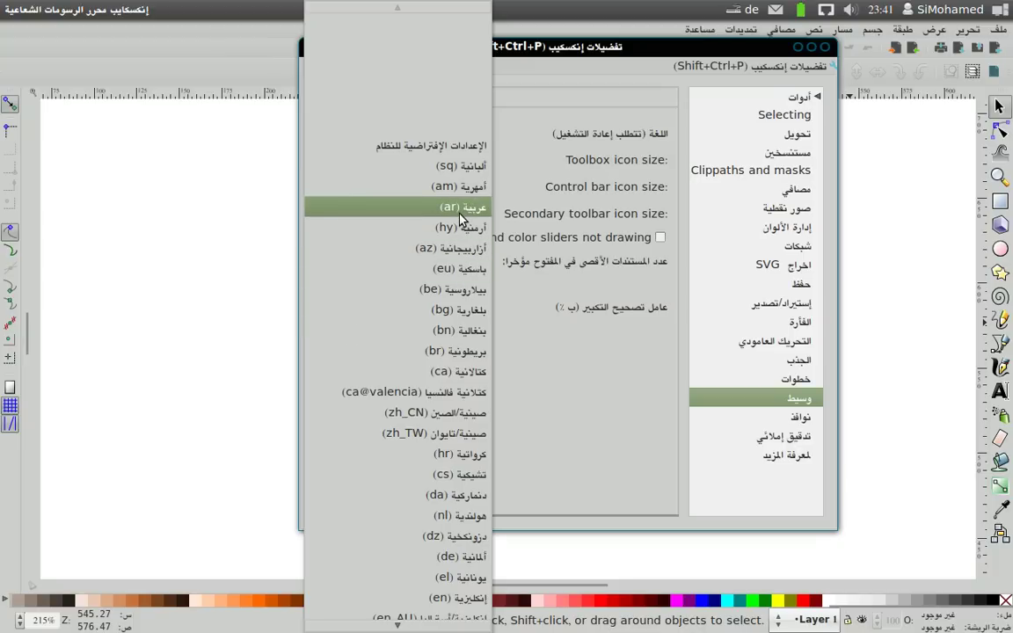
click(646, 139)
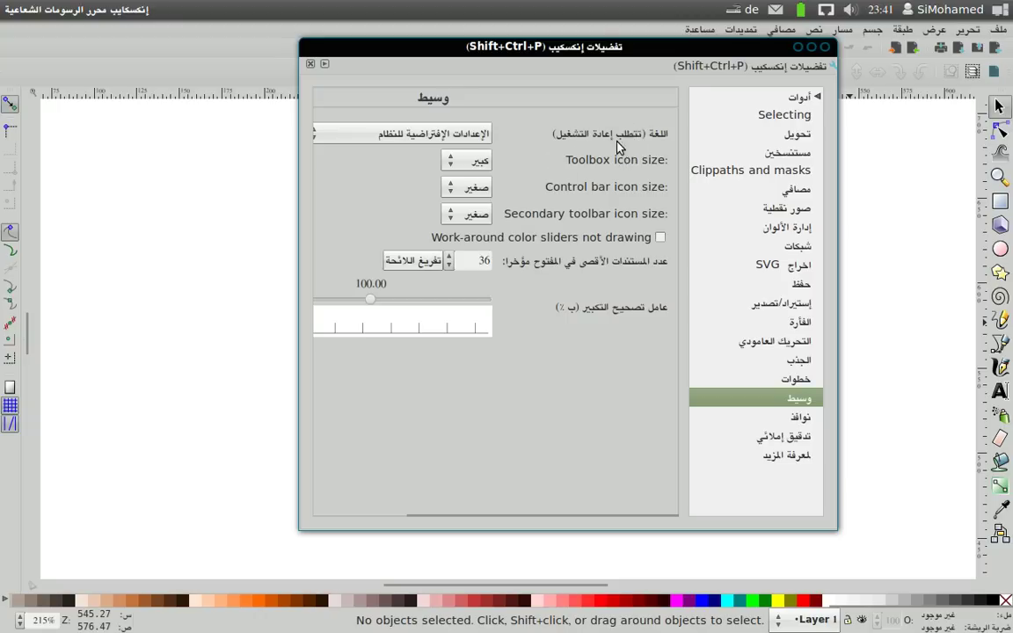
click(824, 47)
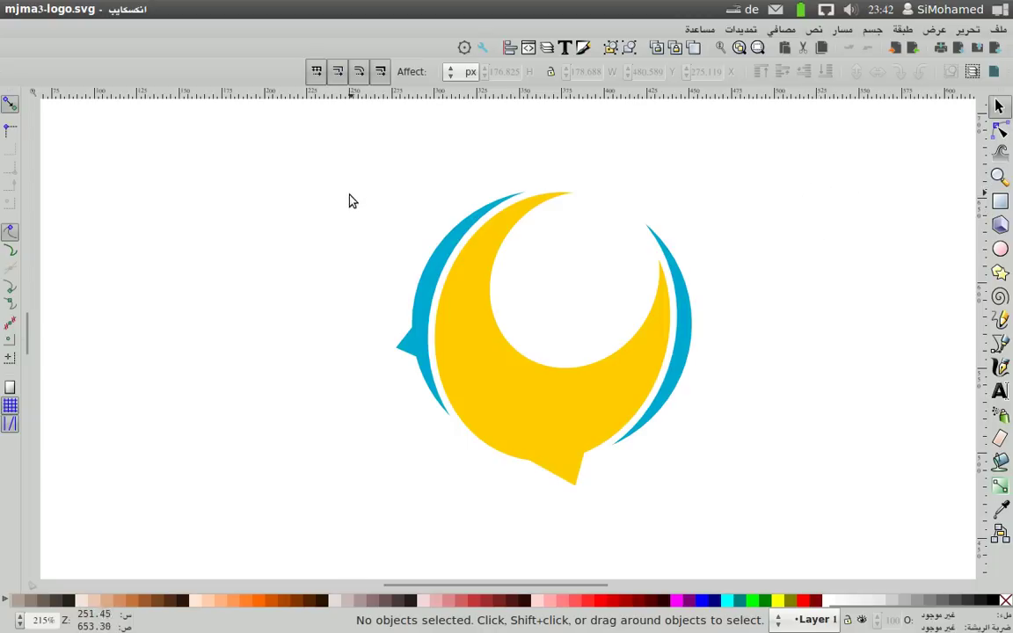
- Save the drawing as mjma3-logo.svg in Inkscape SVG format, then bring up File > Open
click(998, 30)
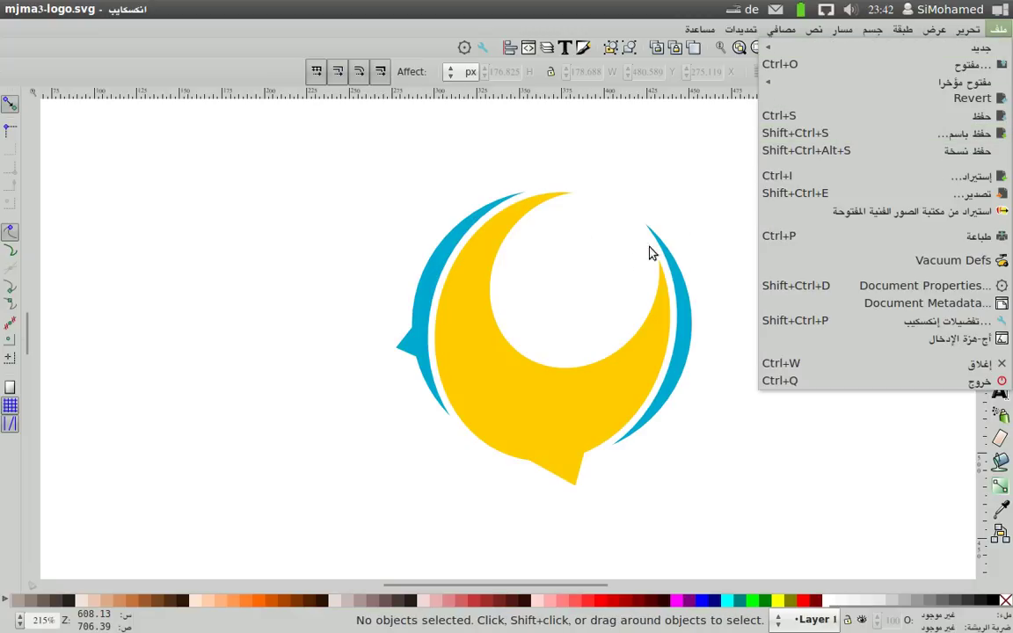
click(809, 135)
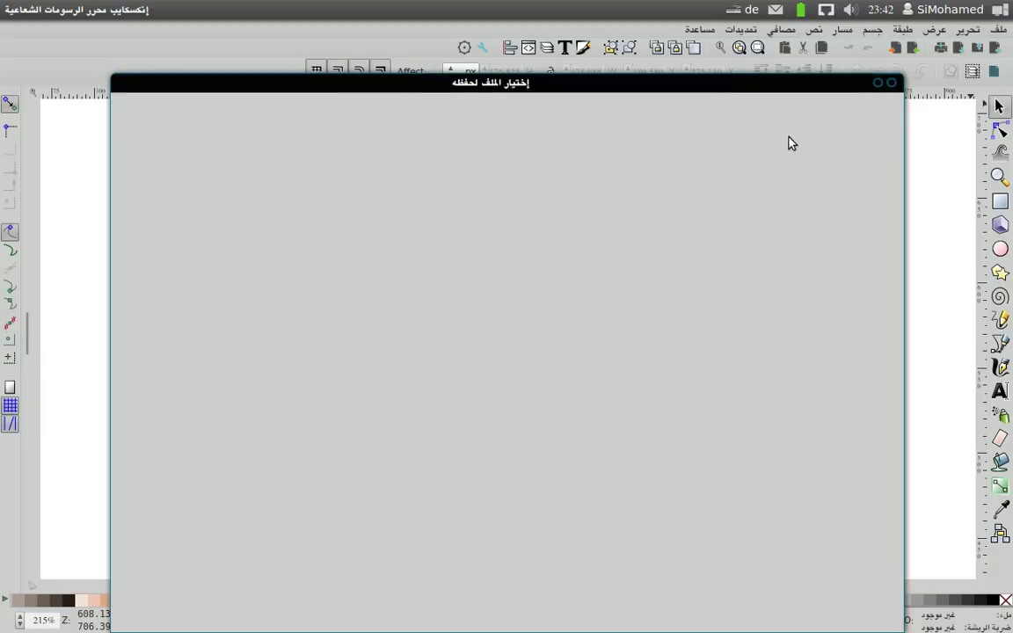
text(mjma3-logo.svg)
click(228, 114)
double_click(189, 117)
click(236, 120)
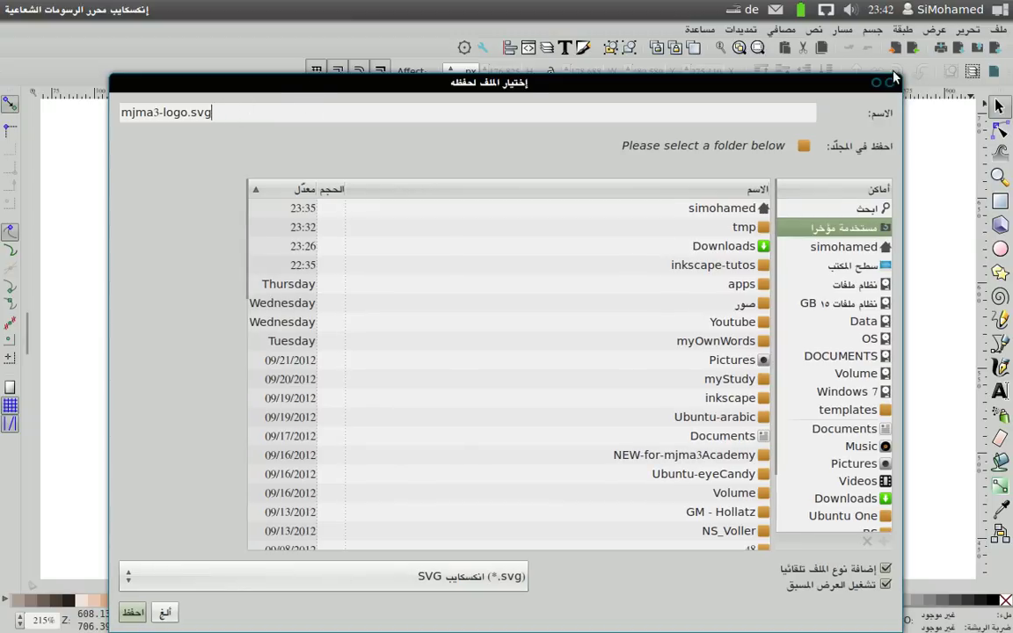
key(Return)
click(999, 31)
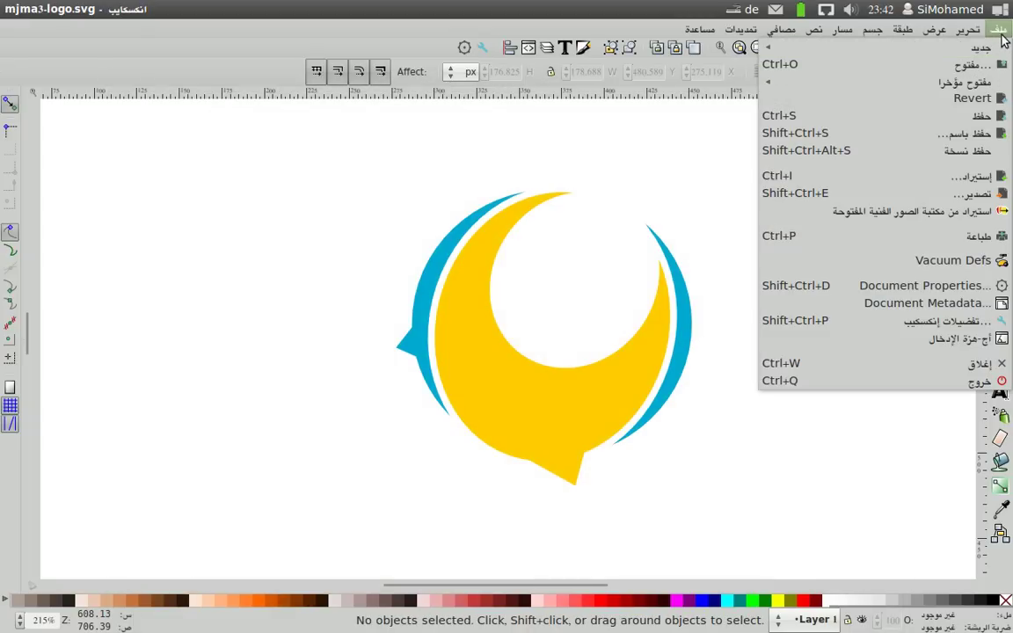
click(981, 68)
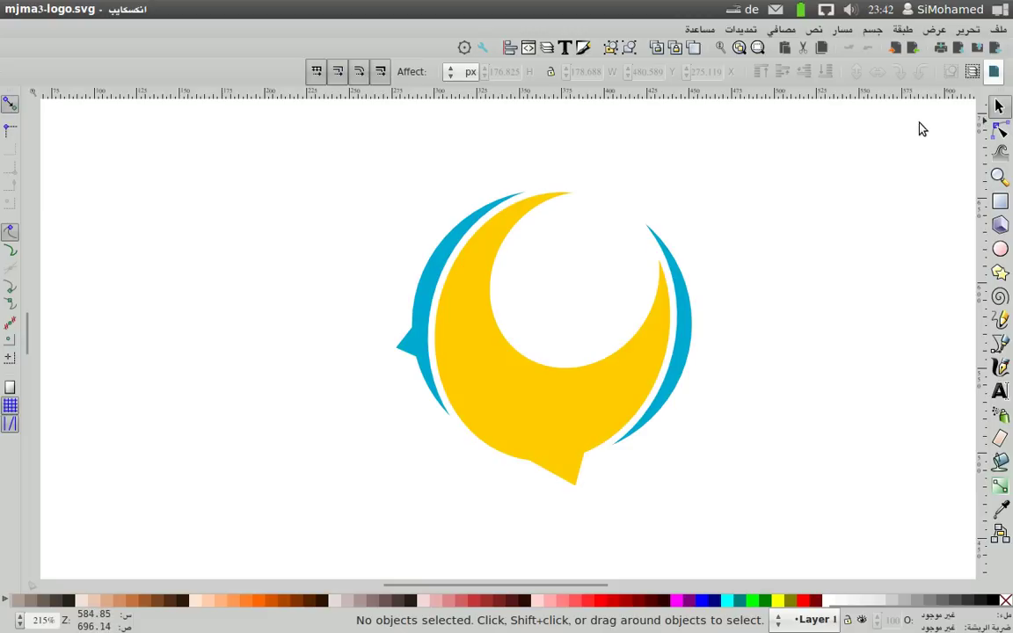
- Select all 15 crescent-logo objects using a rubber-band drag and then Ctrl+A
click(999, 30)
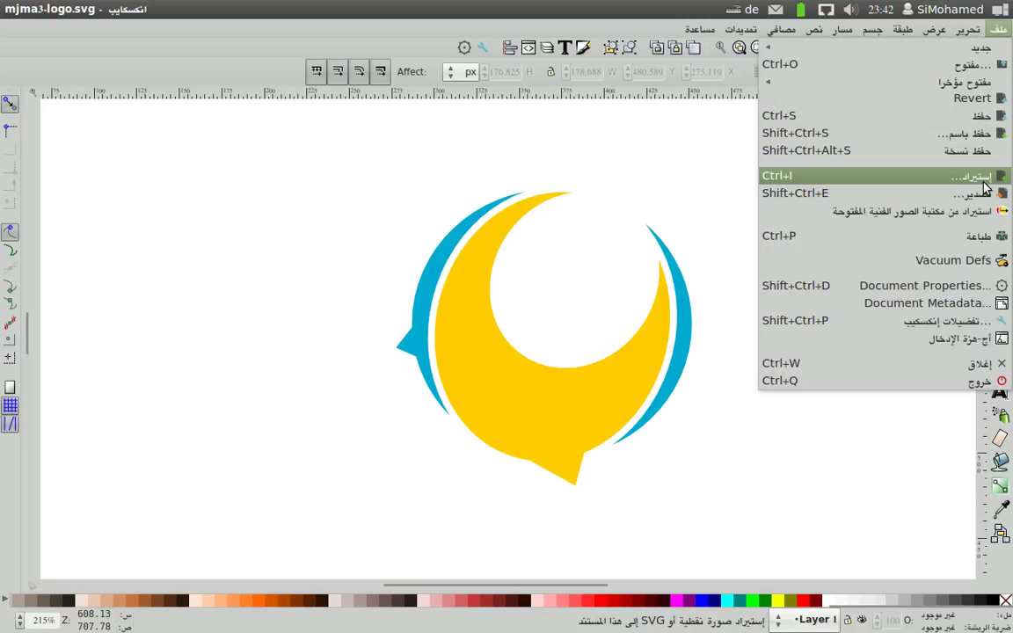
click(408, 202)
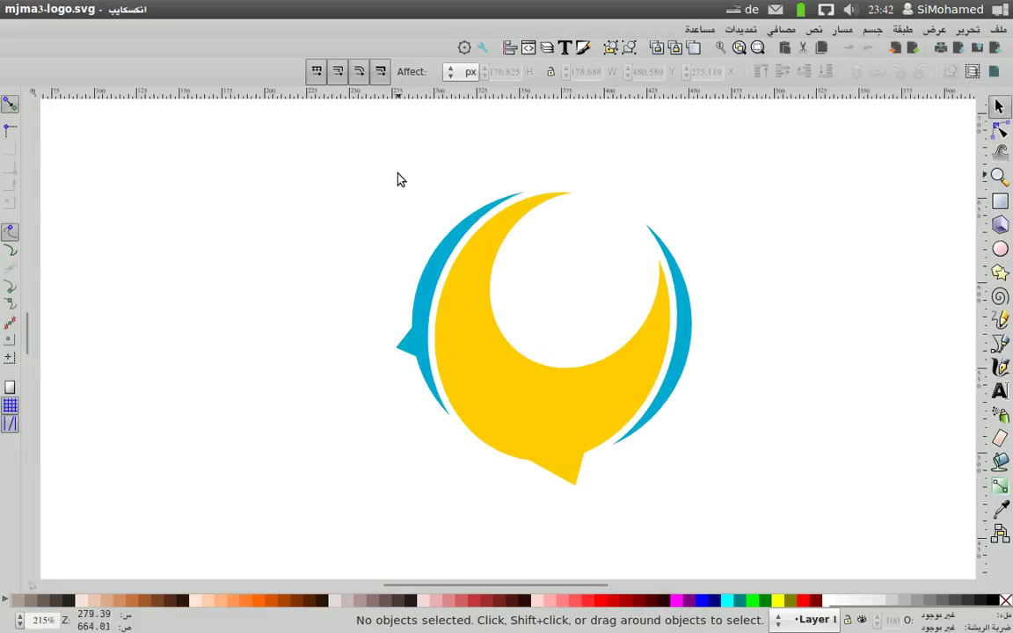
drag(355, 156, 849, 506)
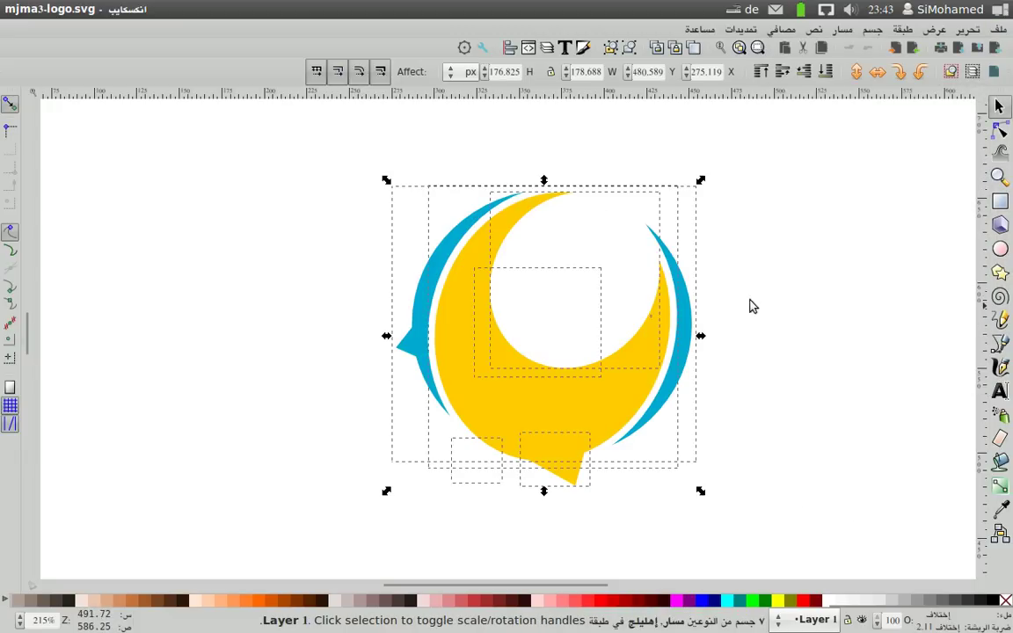
drag(348, 130, 832, 526)
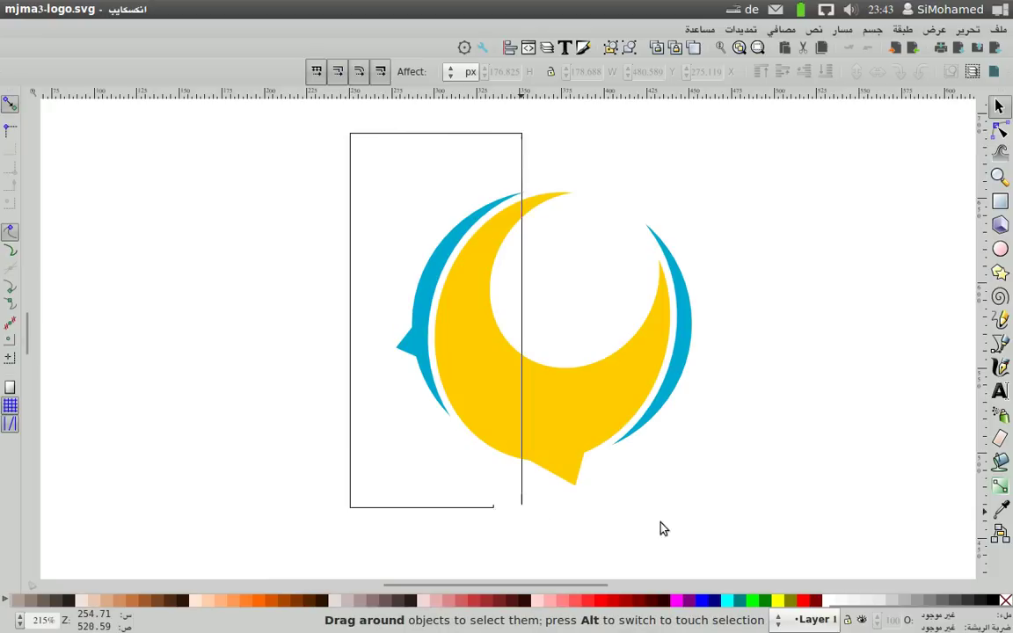
click(871, 264)
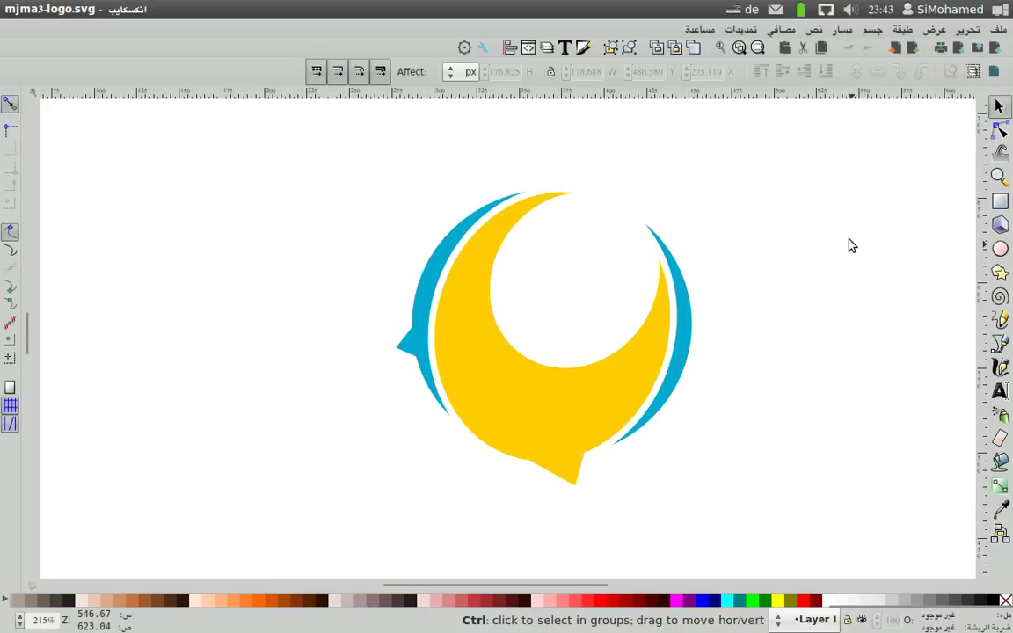
key(ctrl+a)
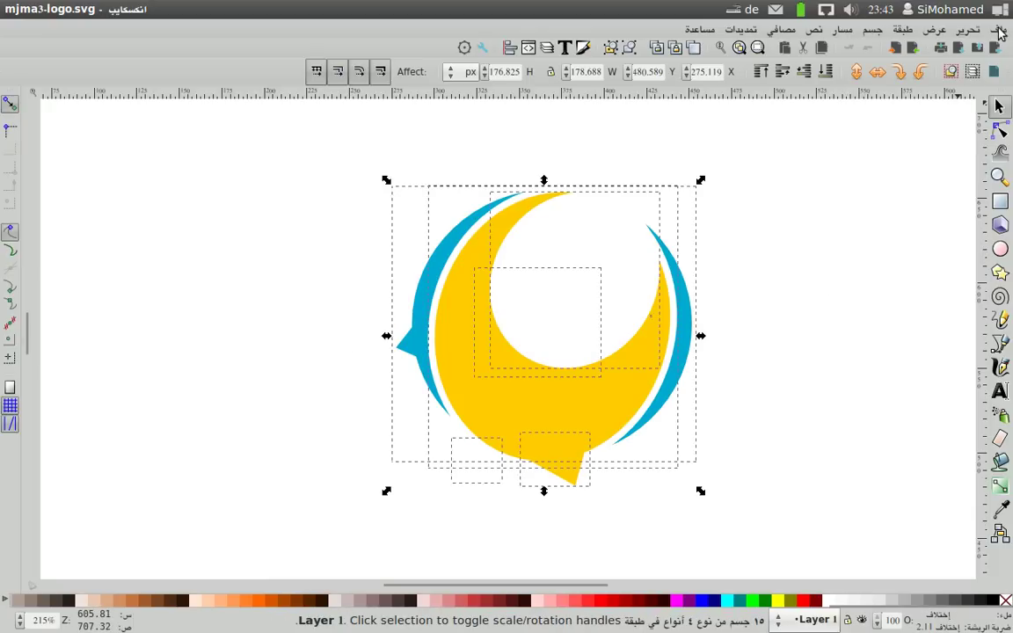
click(999, 29)
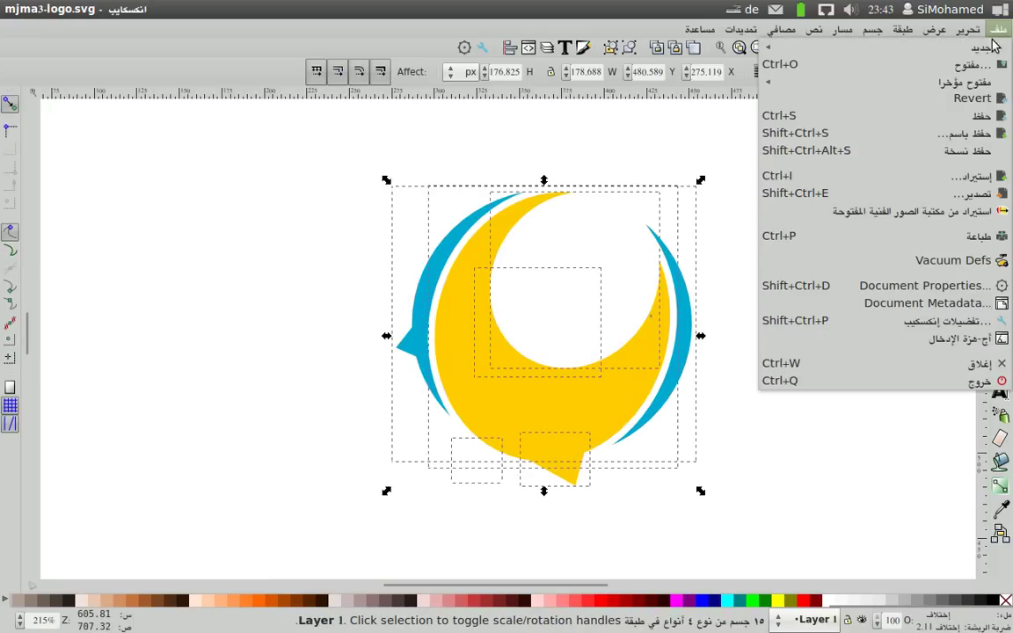
- Set PNG export to the selection at 101 × 100 px, file mjma3-logo.png
click(956, 199)
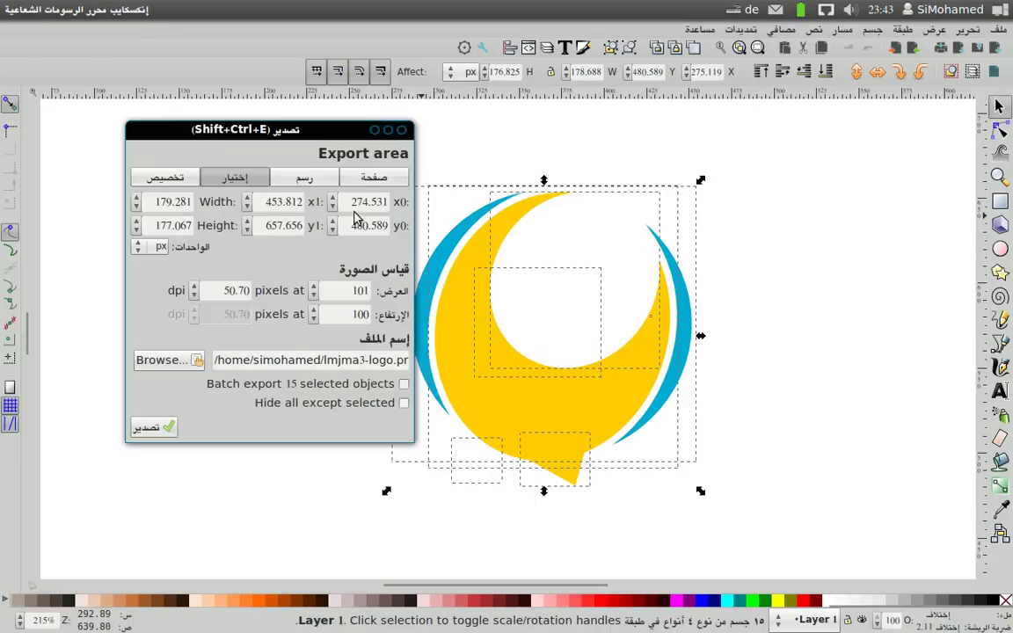
drag(230, 132, 238, 129)
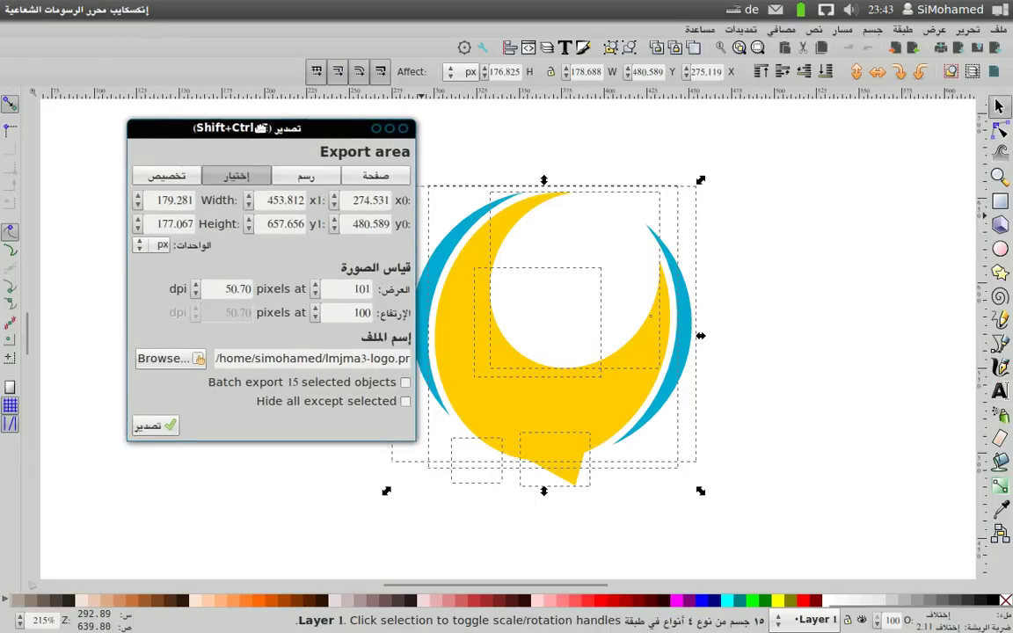
click(238, 184)
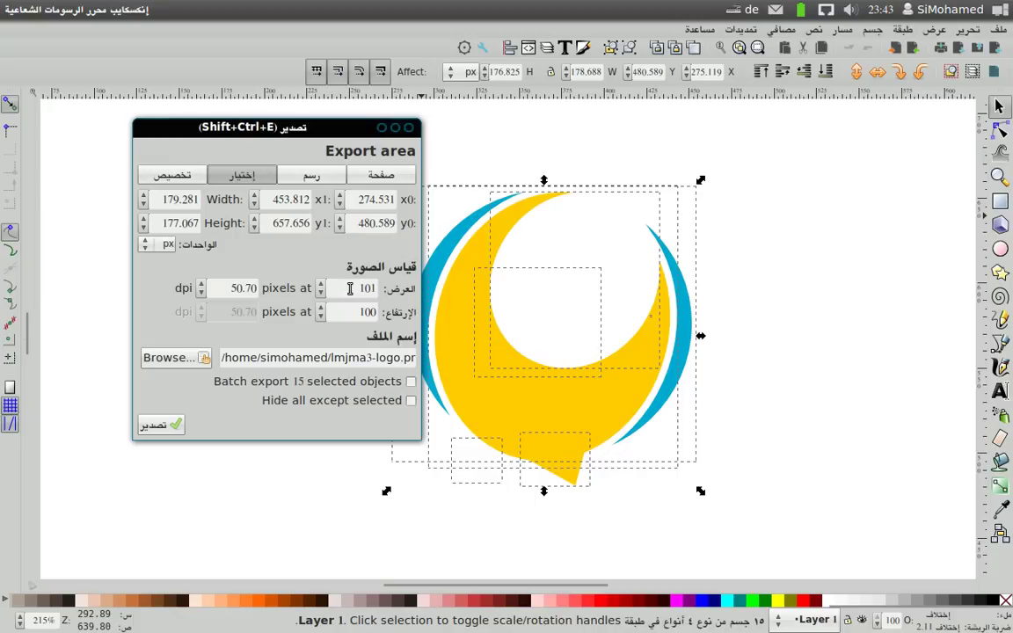
double_click(335, 288)
click(375, 359)
key(End)
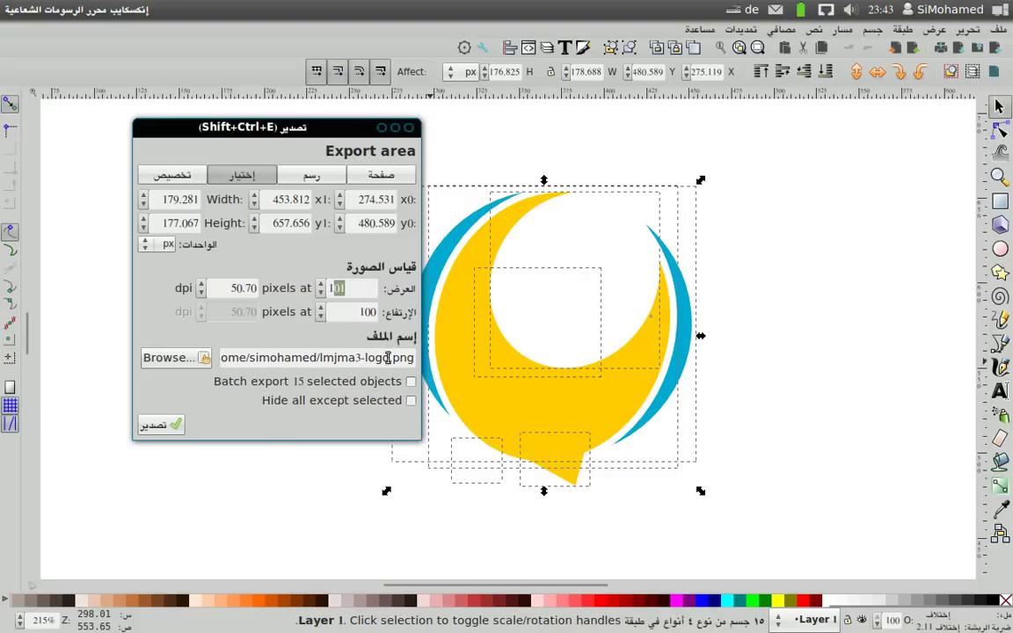
drag(410, 359, 393, 359)
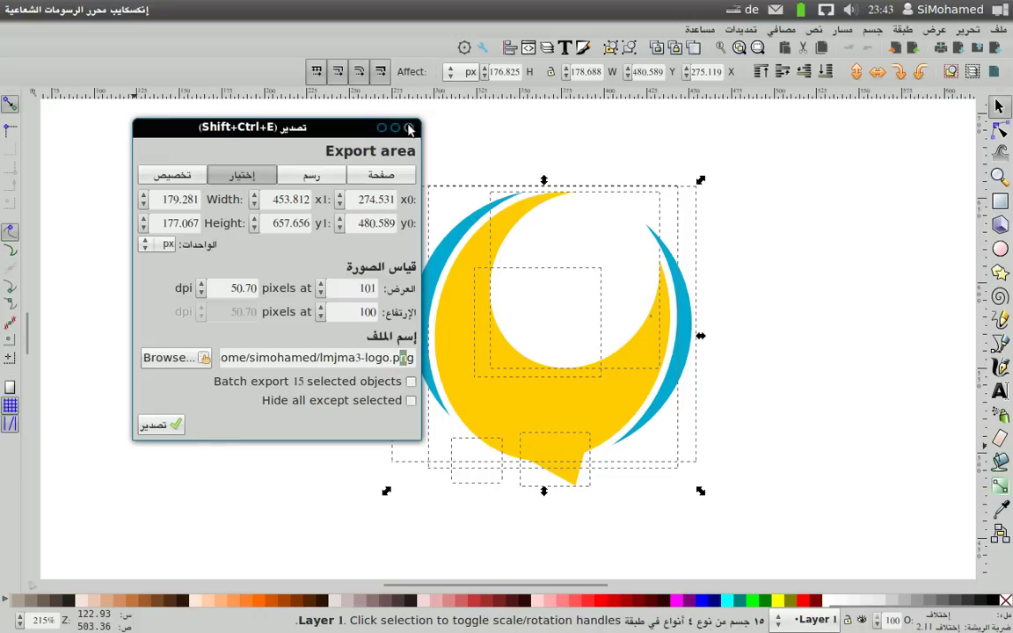
click(409, 128)
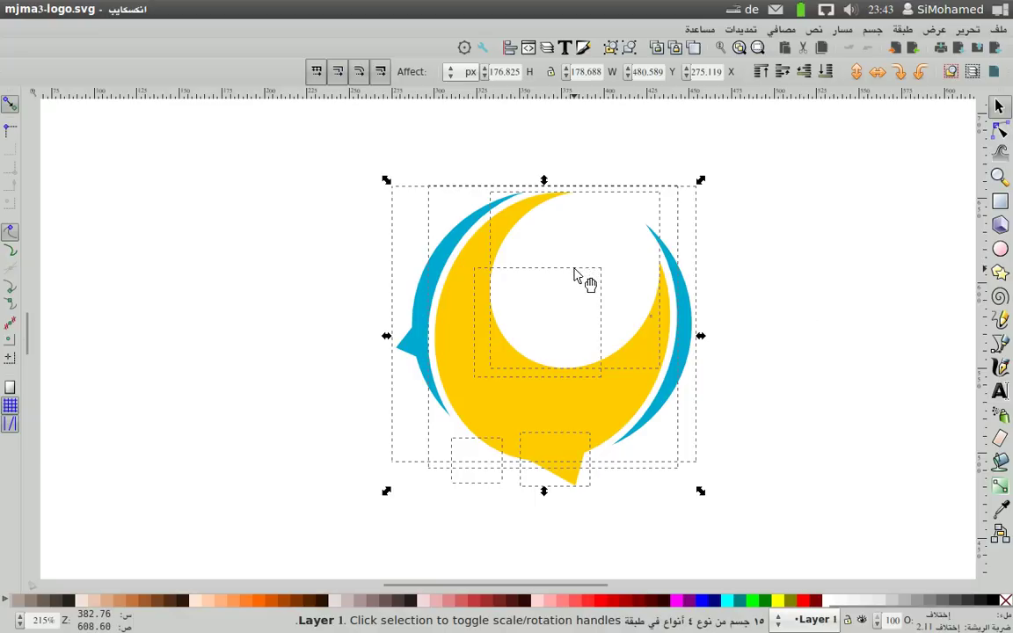
- Deselect the crescent logo and bring up the terminal window with the encoding output
click(820, 250)
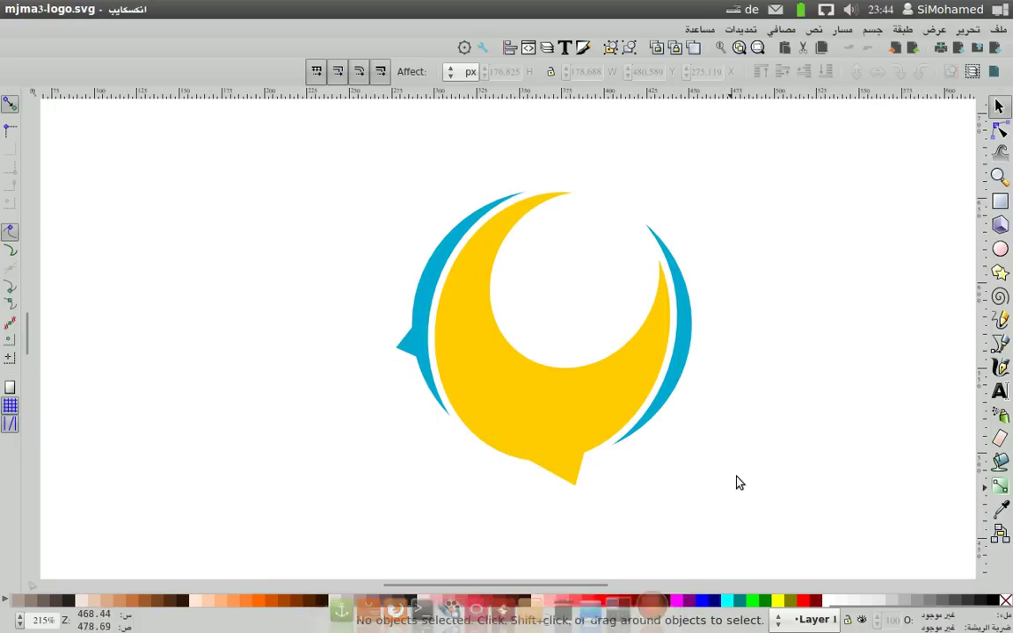
click(437, 602)
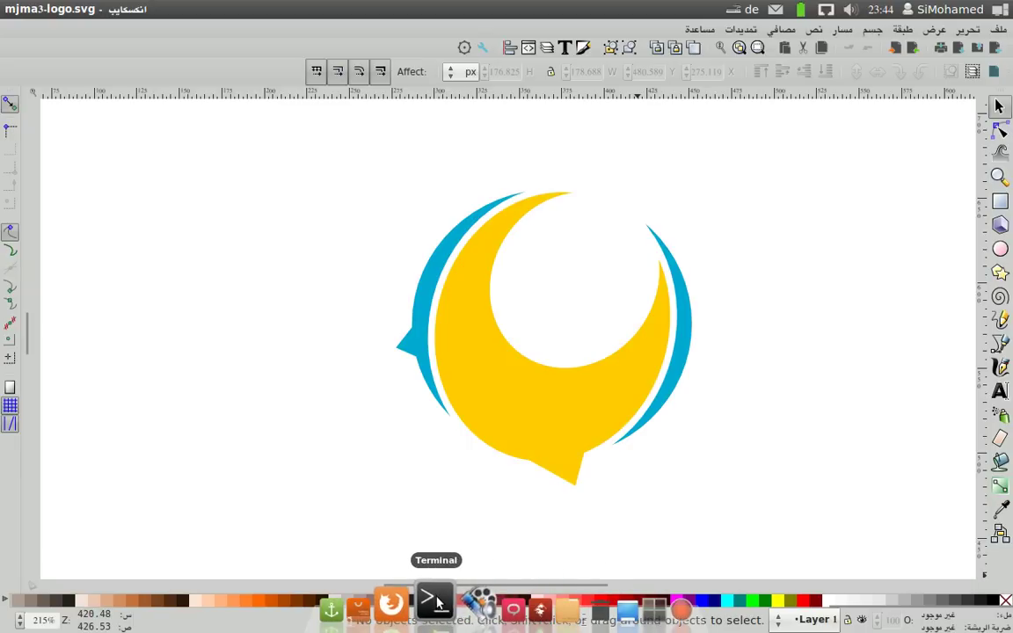